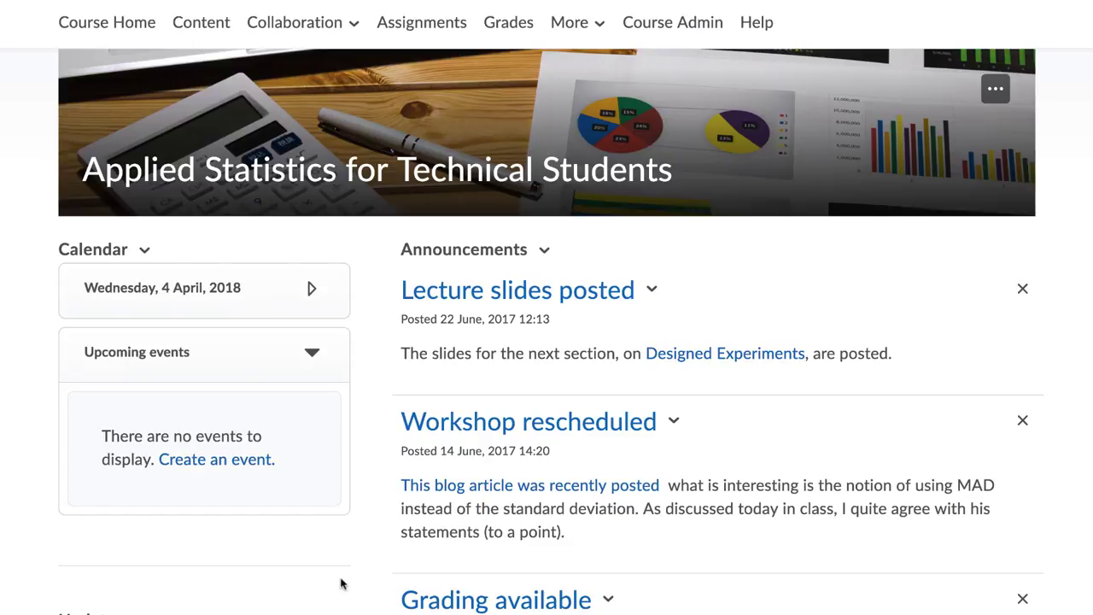
Edit the Assignment 03 submission folder and tick Enable Turnitin for this folder.
left_click(446, 26)
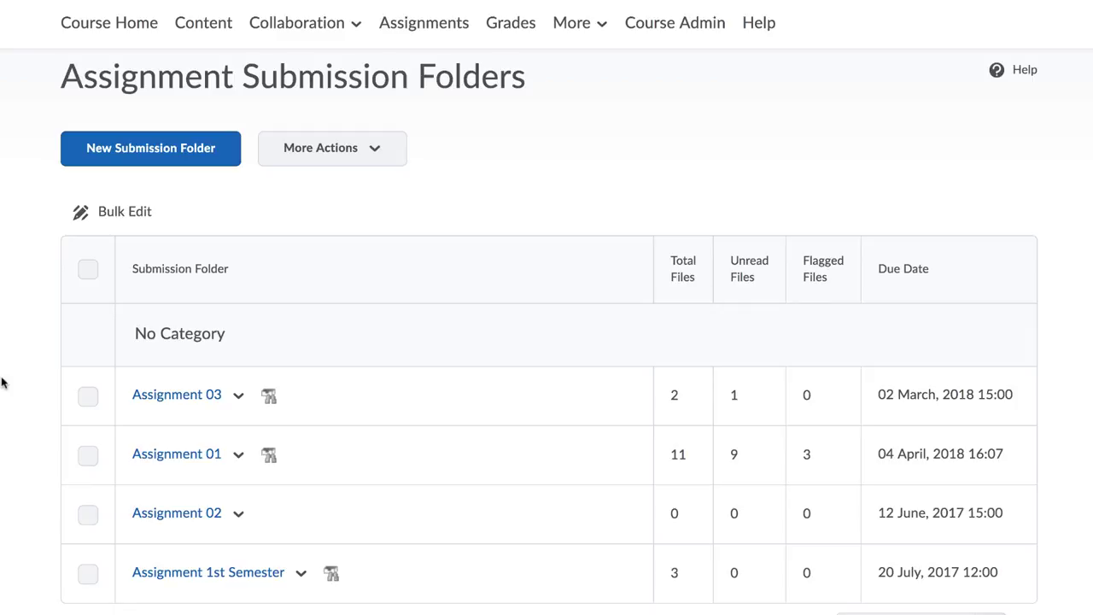
left_click(239, 397)
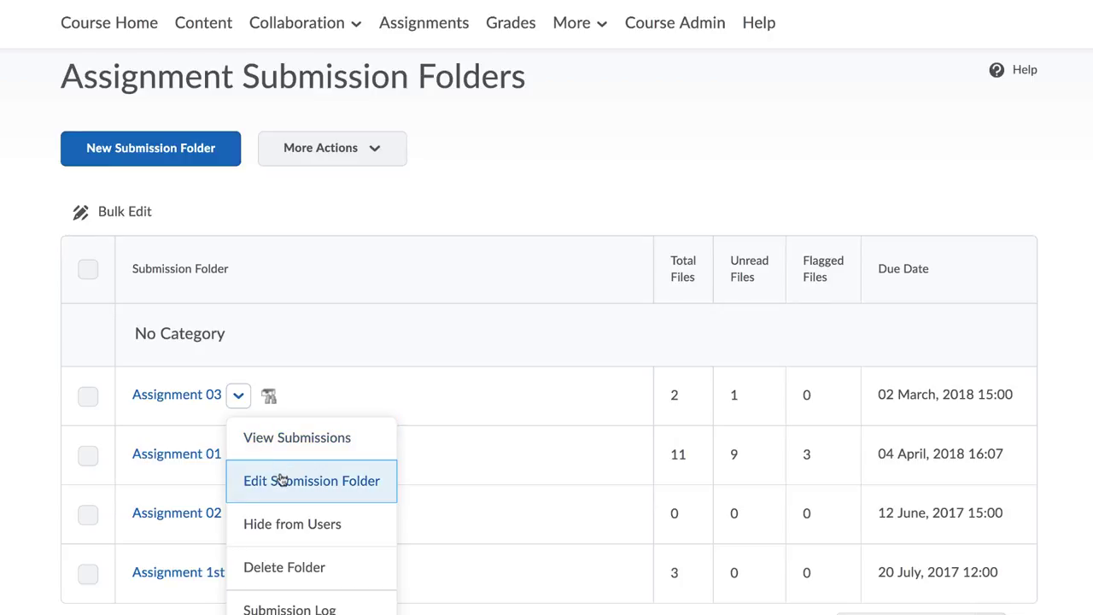
left_click(284, 480)
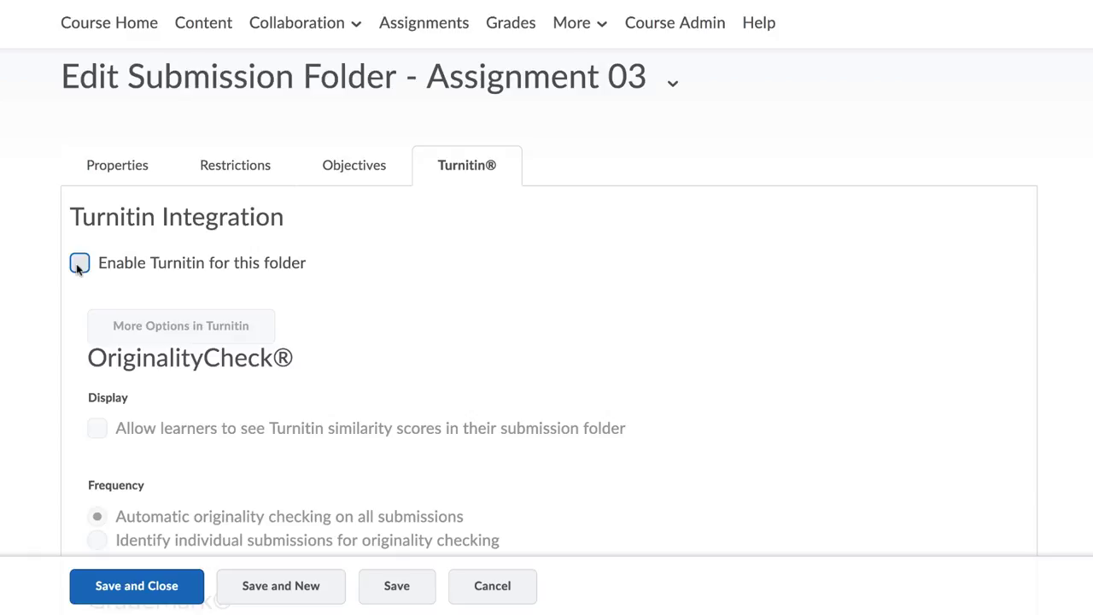
left_click(78, 264)
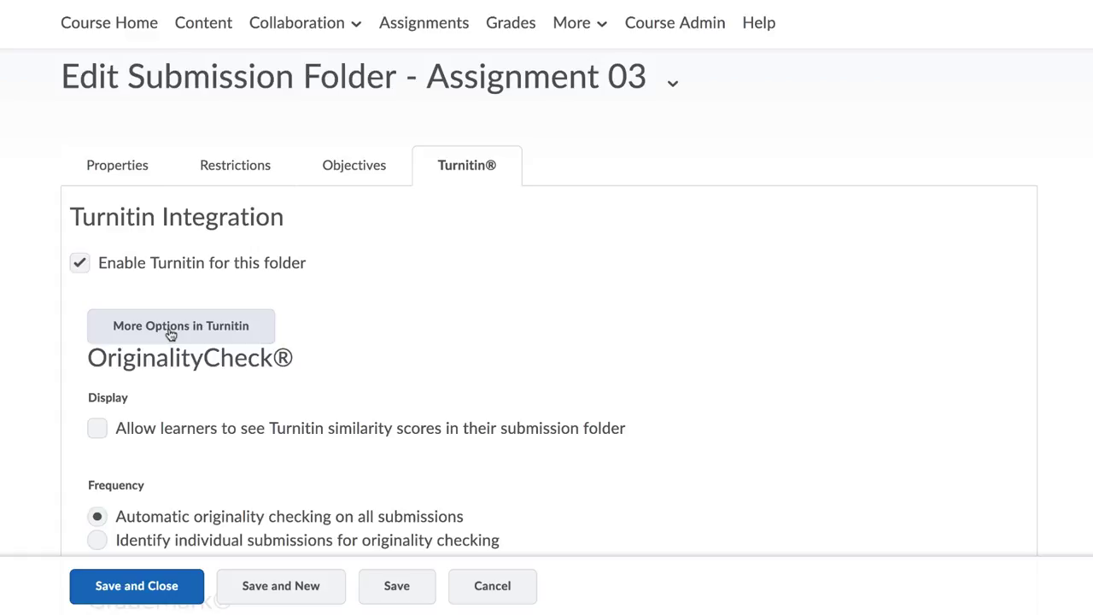
Allow any file type and set the paper repository to 'Do not store the submitted papers'.
left_click(171, 334)
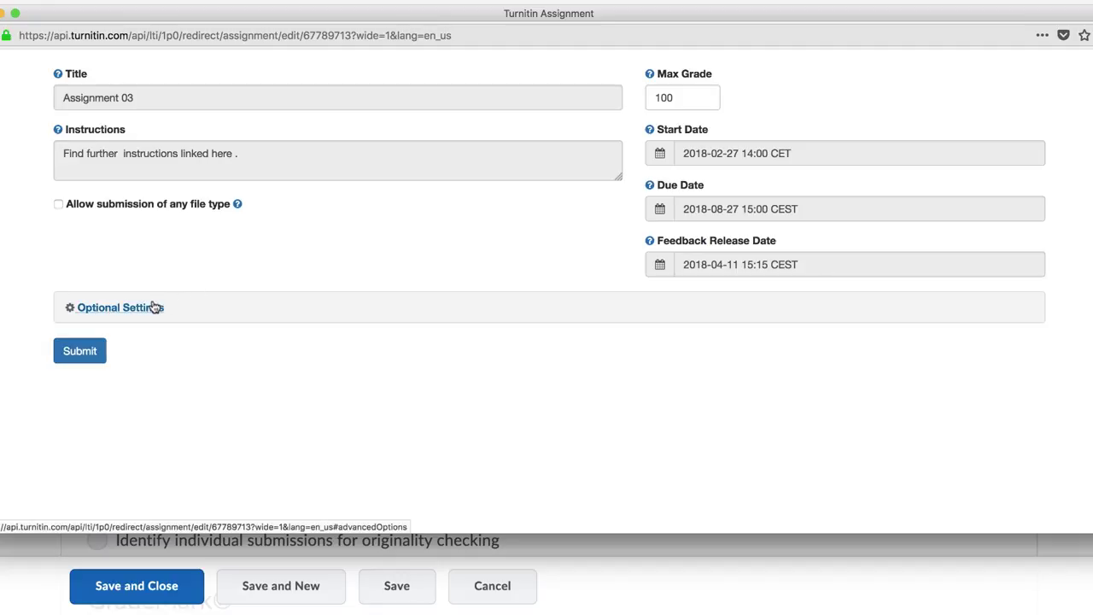
left_click(58, 204)
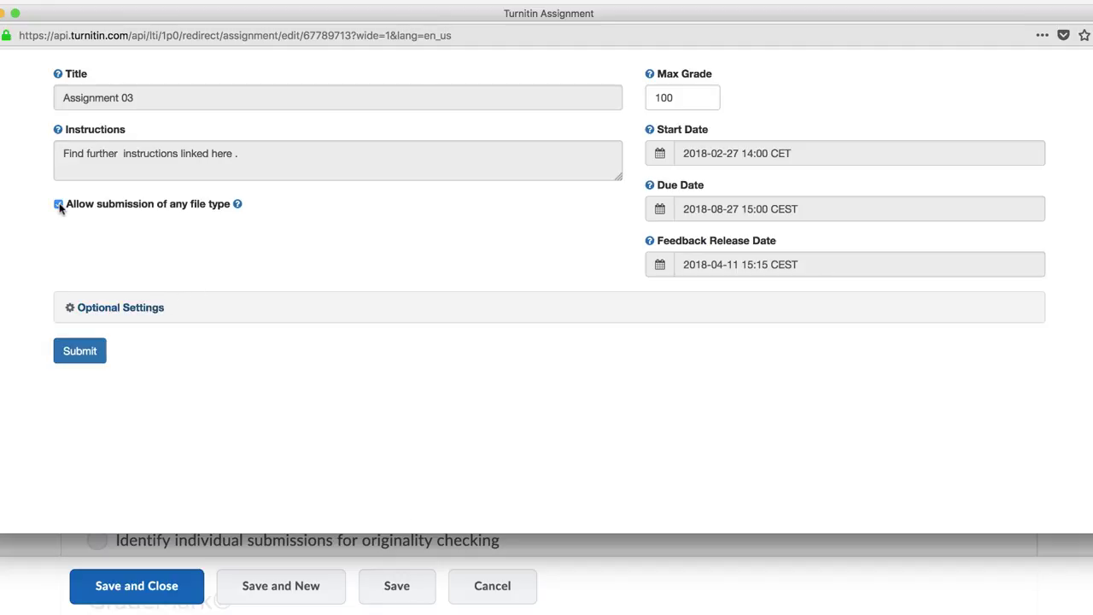
left_click(117, 309)
scroll(118, 312, "down", 5)
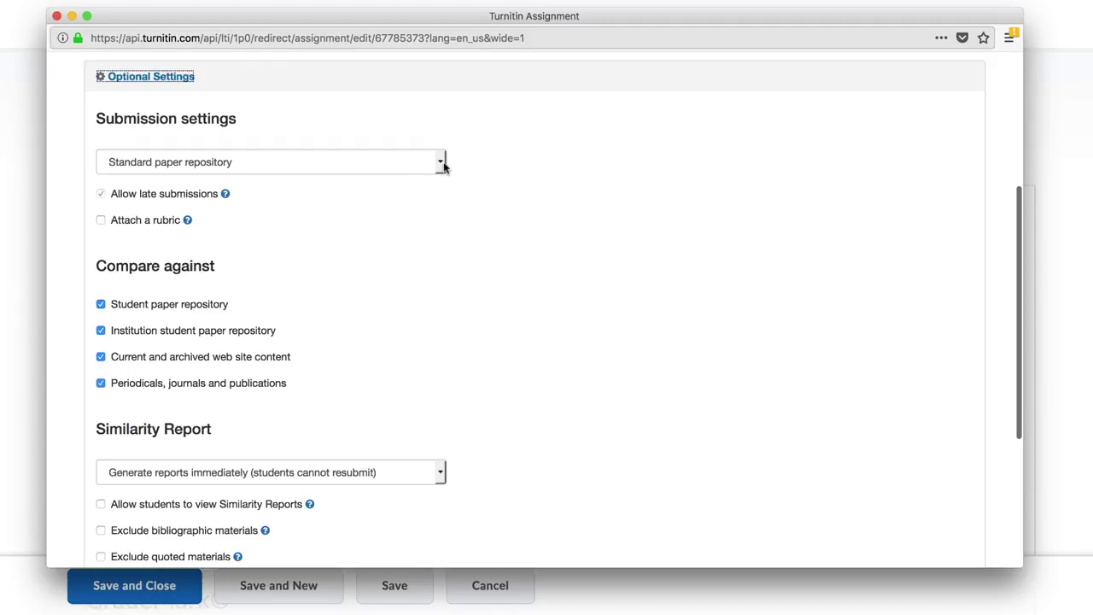
left_click(442, 163)
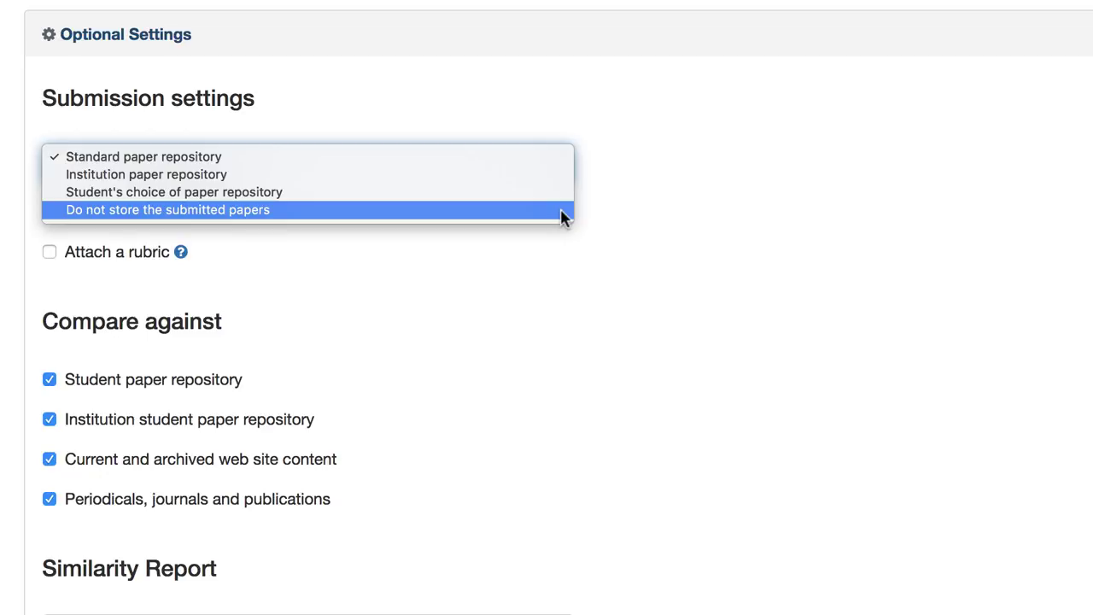
left_click(560, 209)
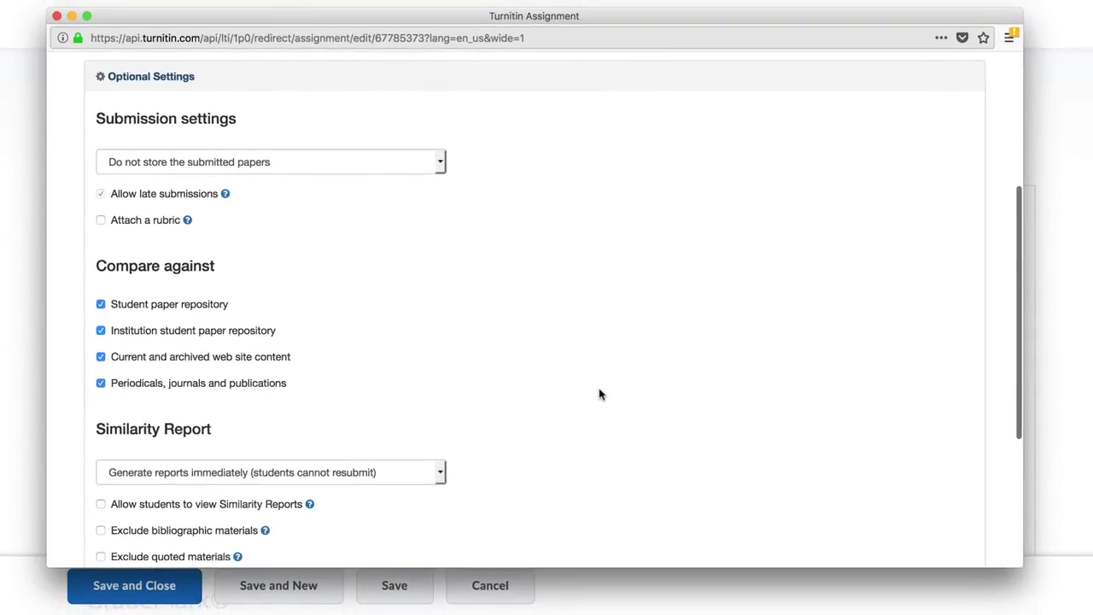
Let students view Similarity Reports, with reports generated on the due date to allow resubmission.
scroll(599, 393, "down", 2)
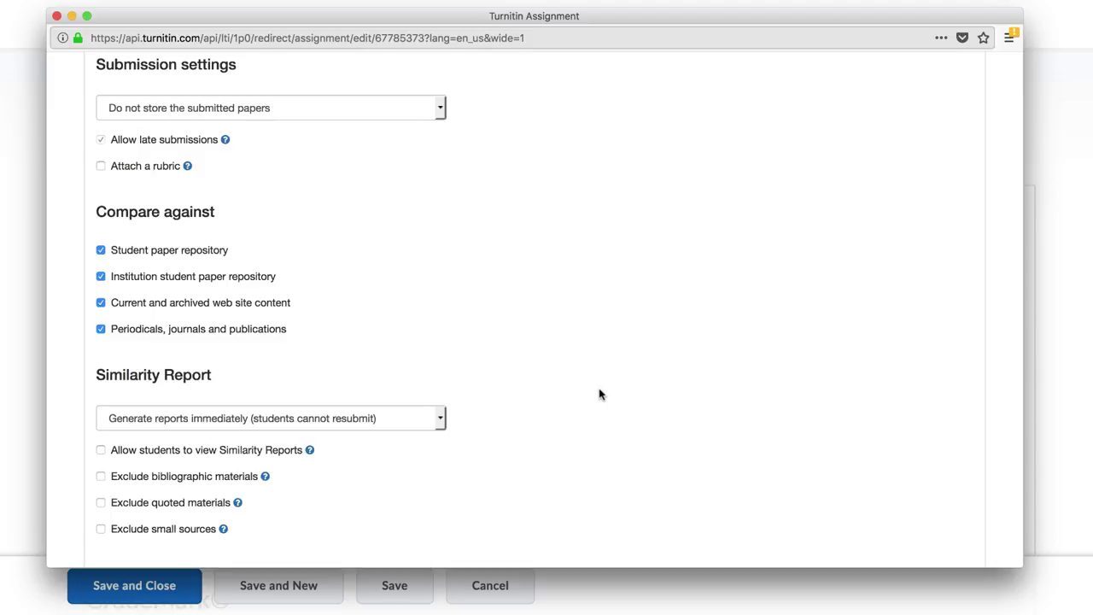
left_click(100, 451)
left_click(437, 418)
left_click(433, 437)
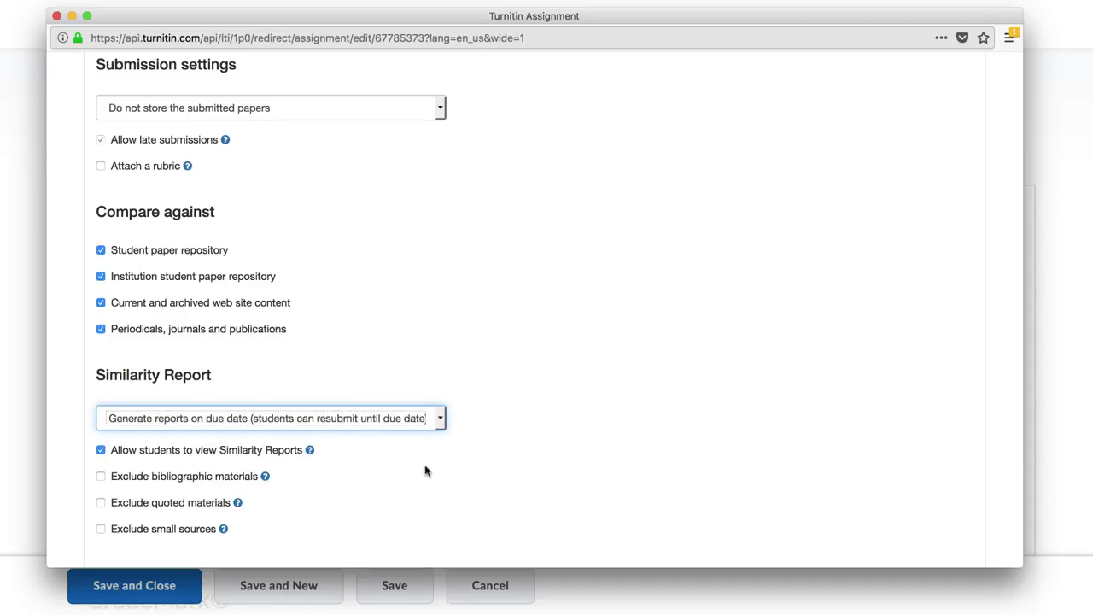
scroll(423, 482, "down", 3)
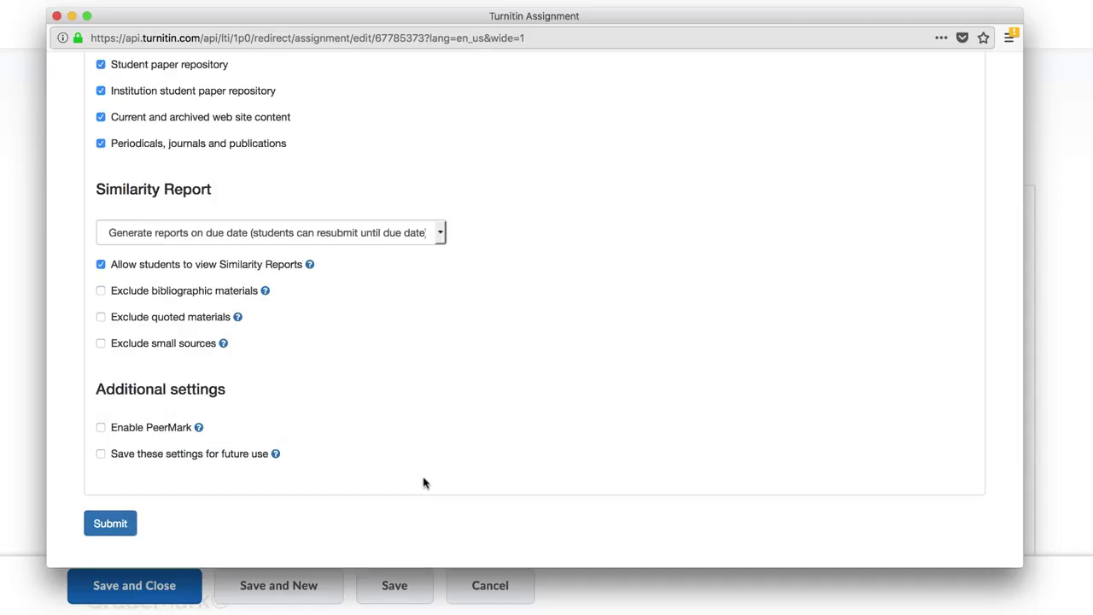
Submit the Turnitin settings, let learners see similarity scores, and save and close Assignment 03.
left_click(112, 522)
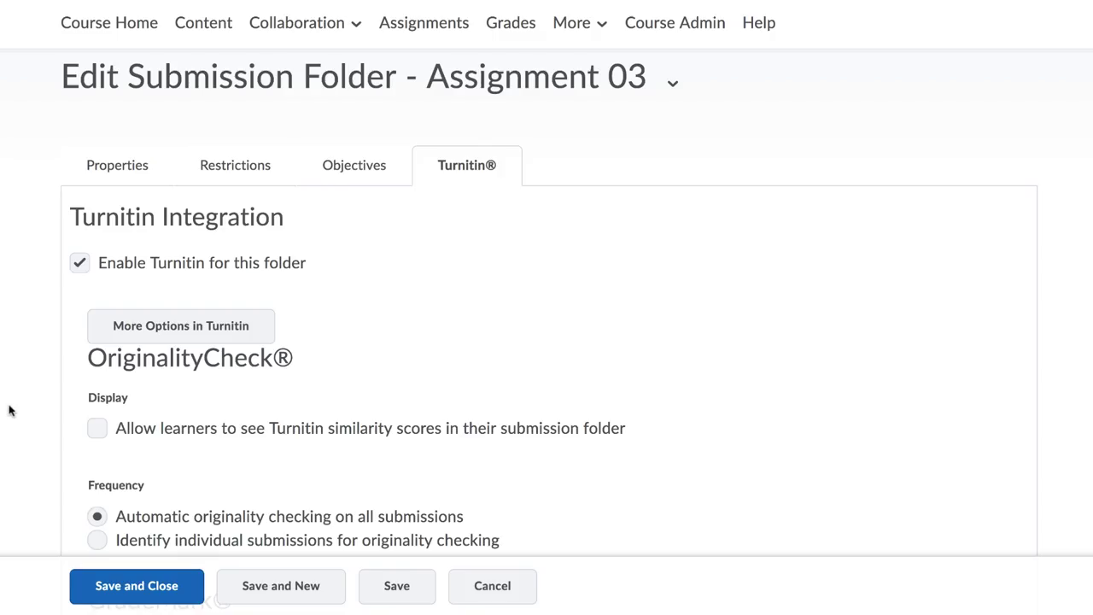
left_click(98, 429)
scroll(54, 481, "down", 3)
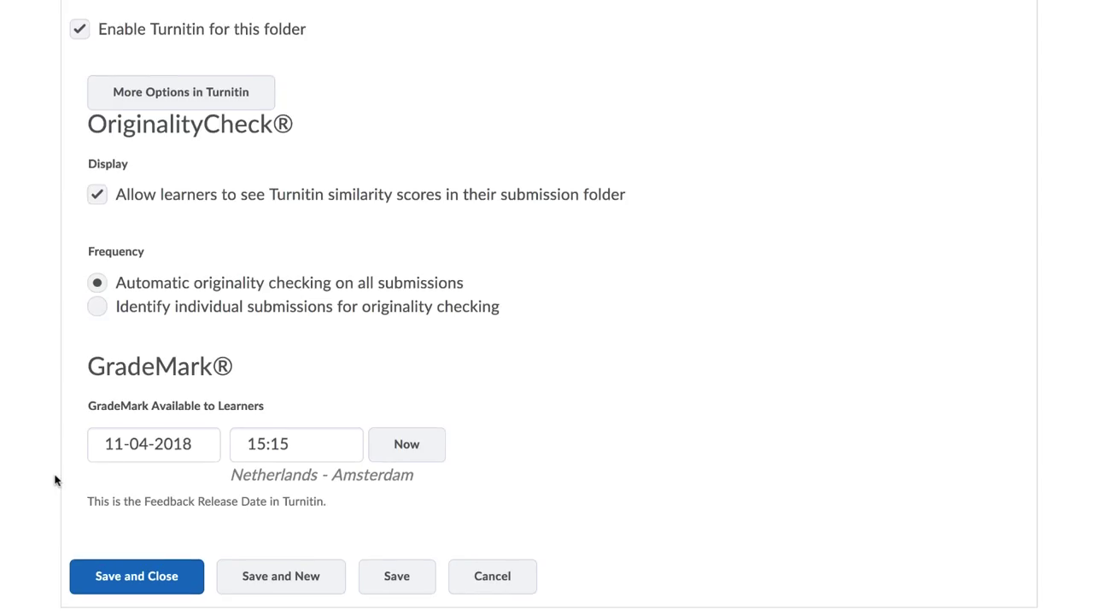
left_click(151, 587)
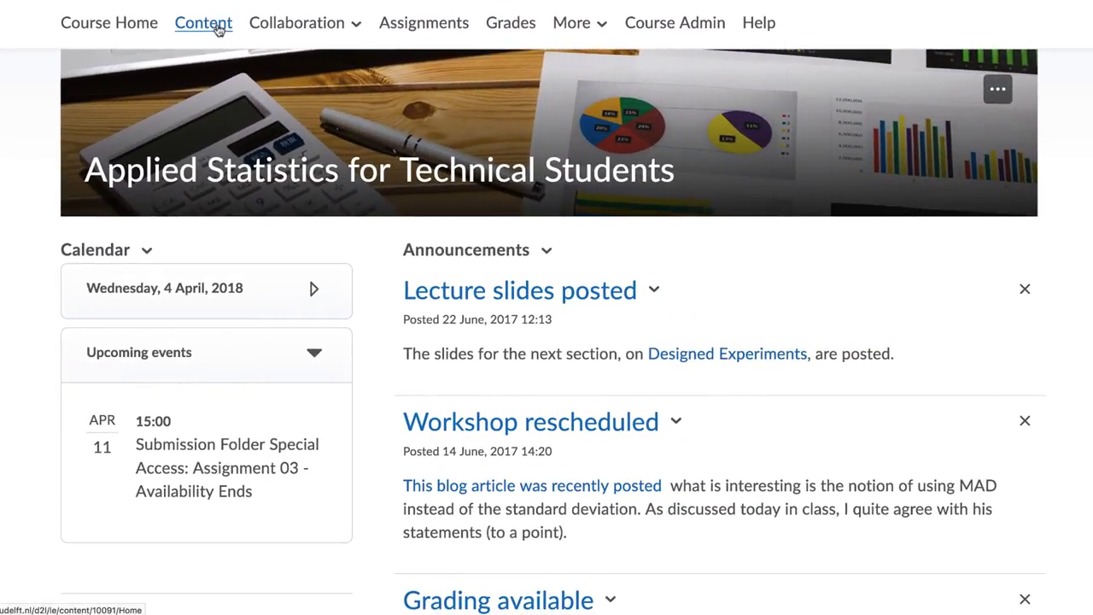
Link Assignment 03 into the 1. Data Visualization module as an existing assignment activity.
left_click(219, 28)
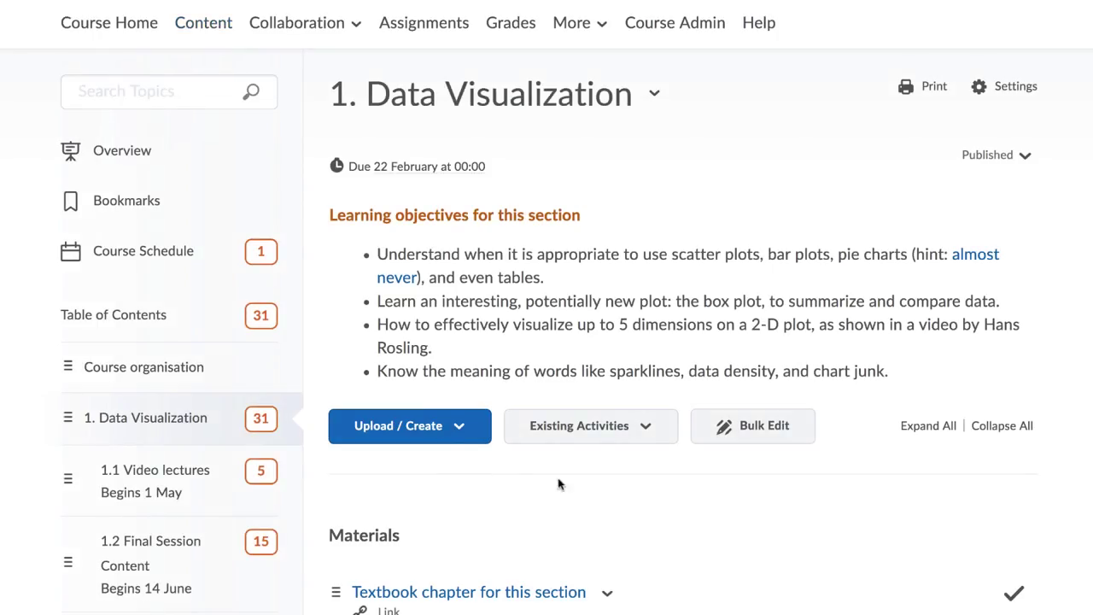
left_click(645, 426)
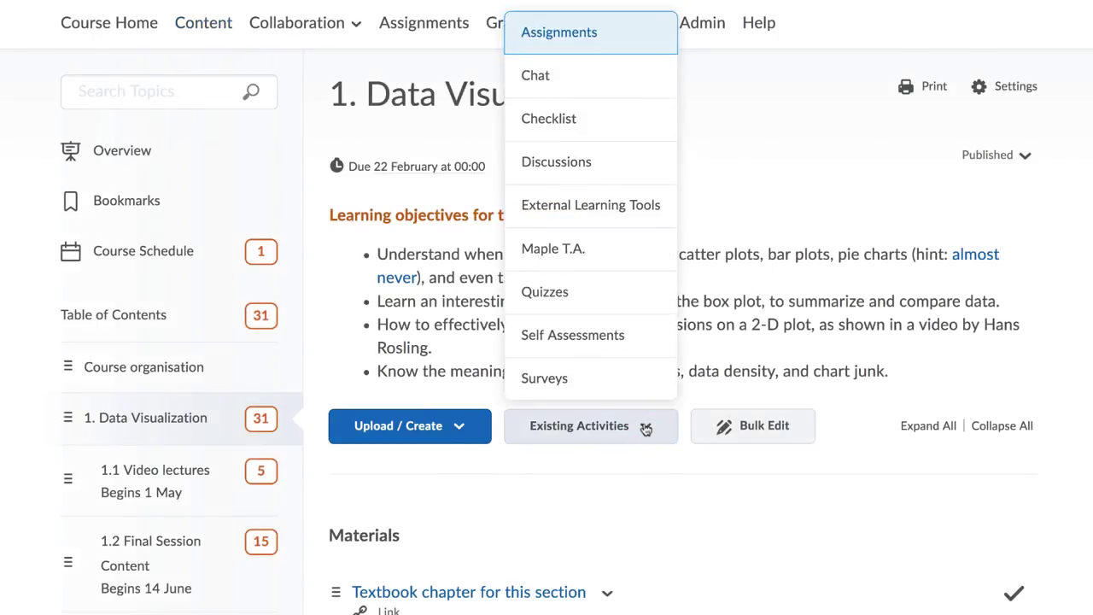
left_click(604, 38)
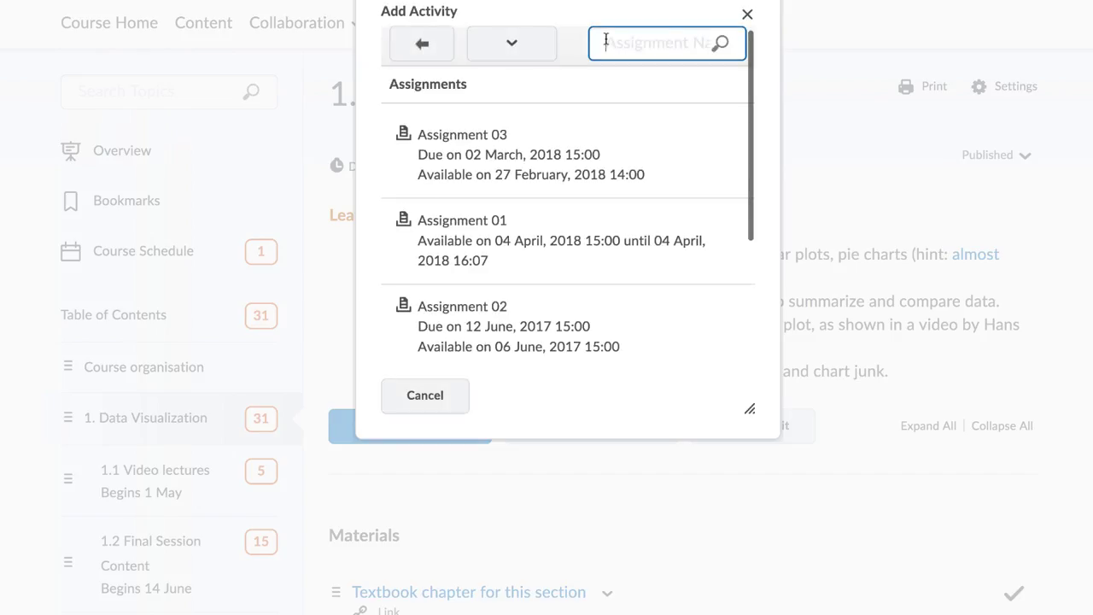
left_click(572, 152)
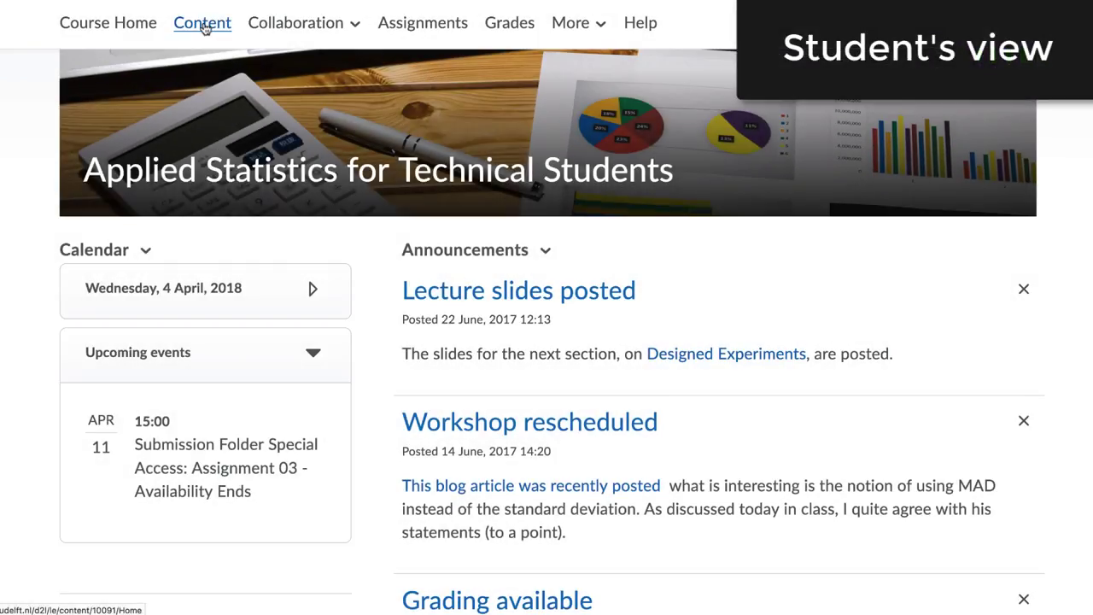
As a student, submit Assignment_Student05.pdf to Assignment 03.
left_click(203, 24)
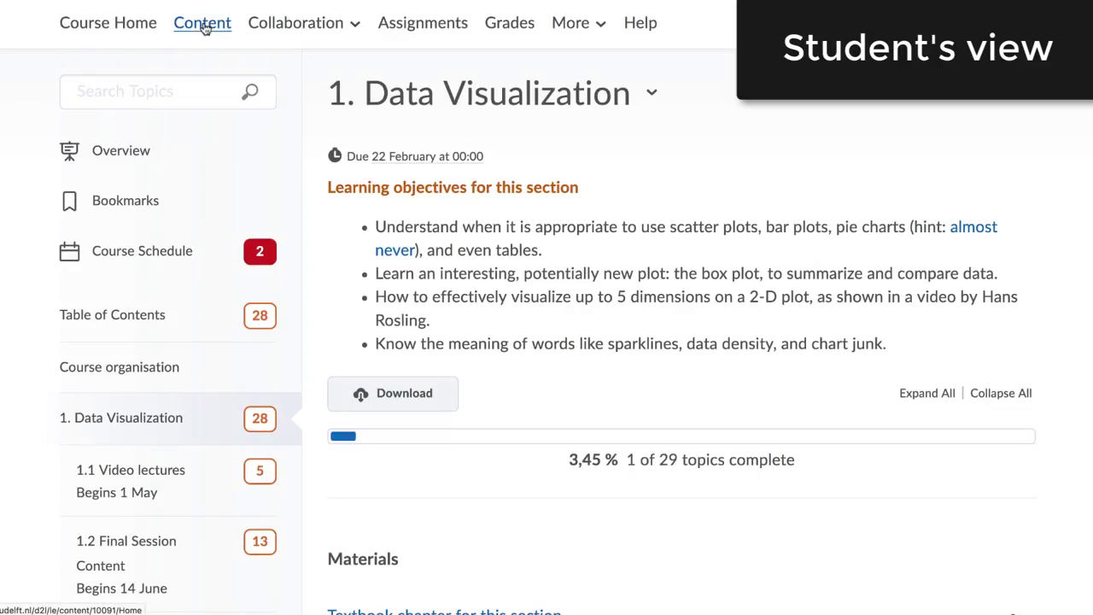
scroll(393, 512, "down", 15)
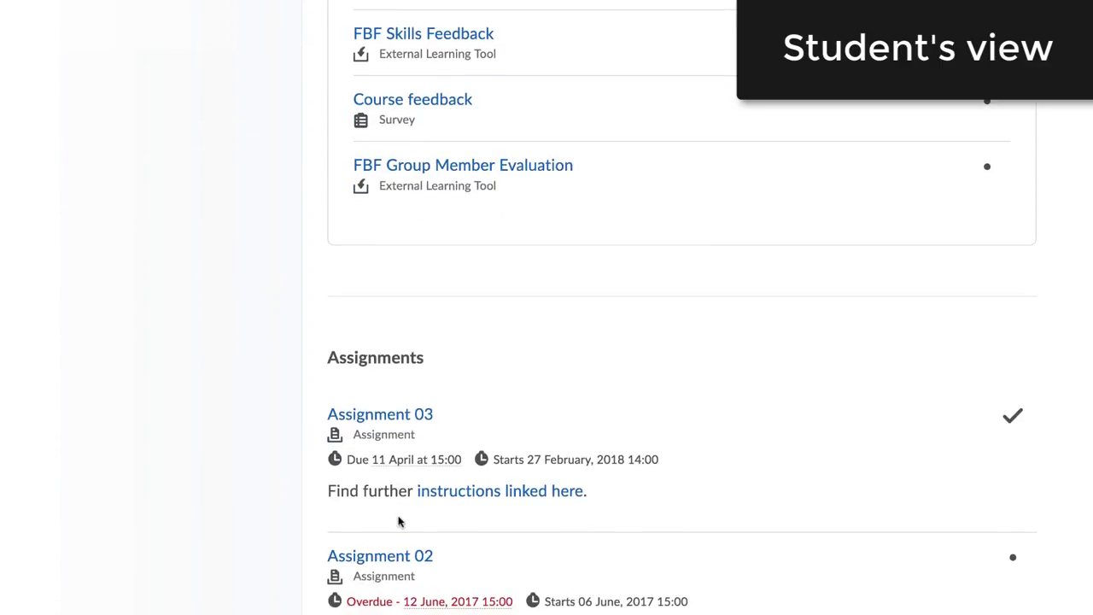
left_click(381, 416)
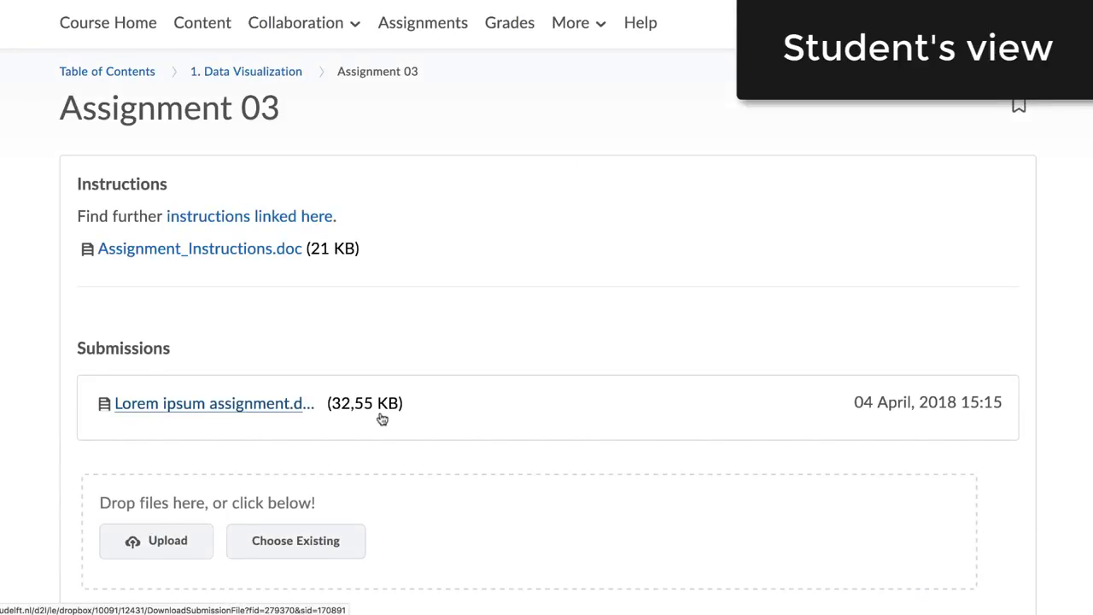
scroll(382, 418, "down", 3)
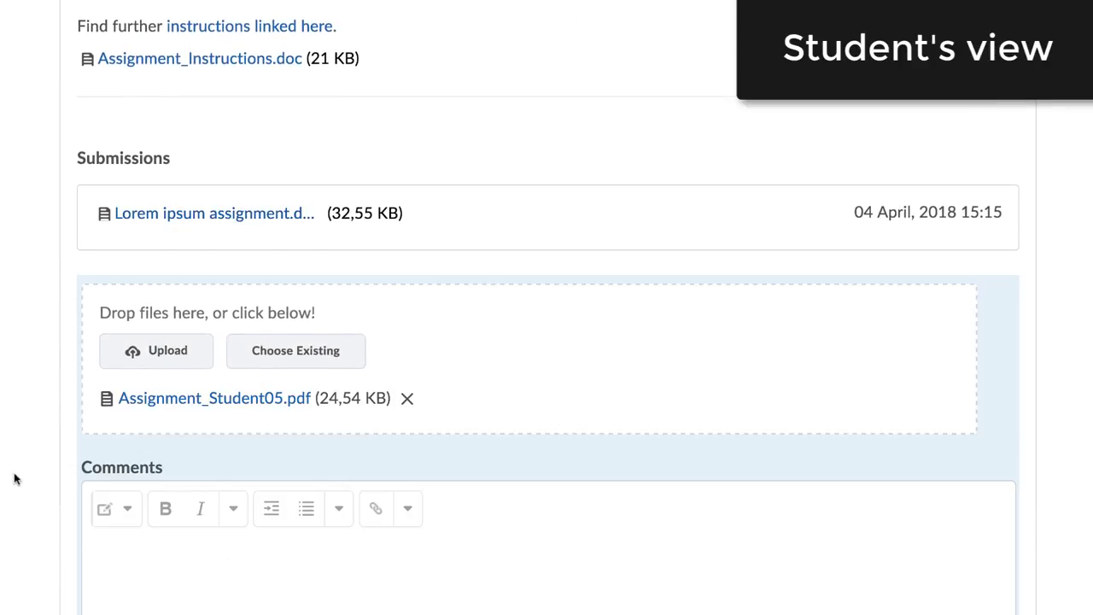
scroll(15, 476, "down", 3)
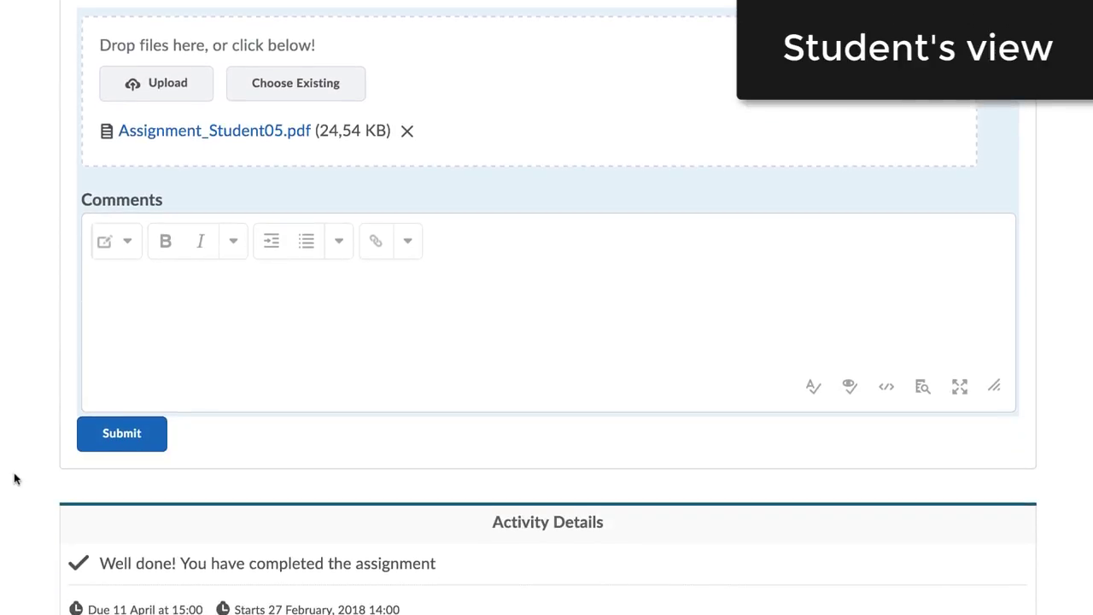
left_click(138, 436)
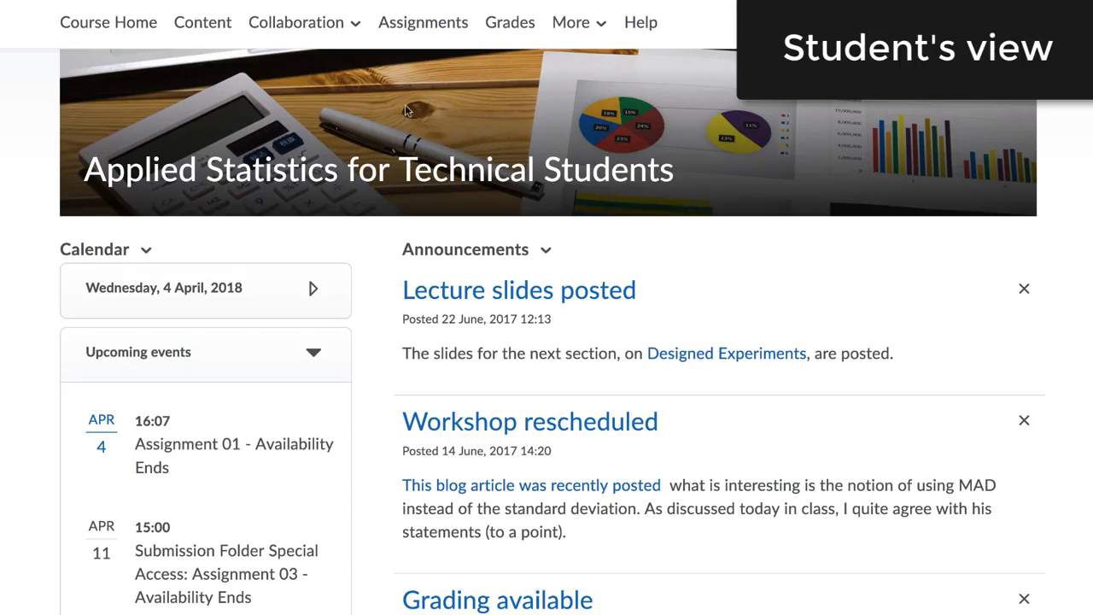
Open the assignment folders and scroll through the submission's 100% similarity report.
left_click(411, 24)
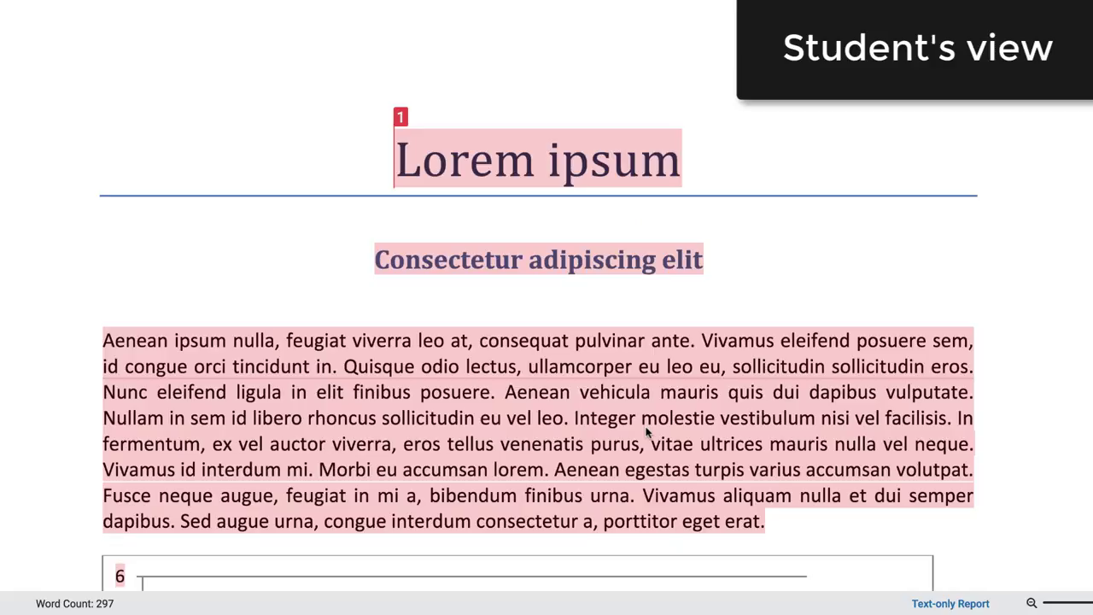
scroll(646, 433, "down", 15)
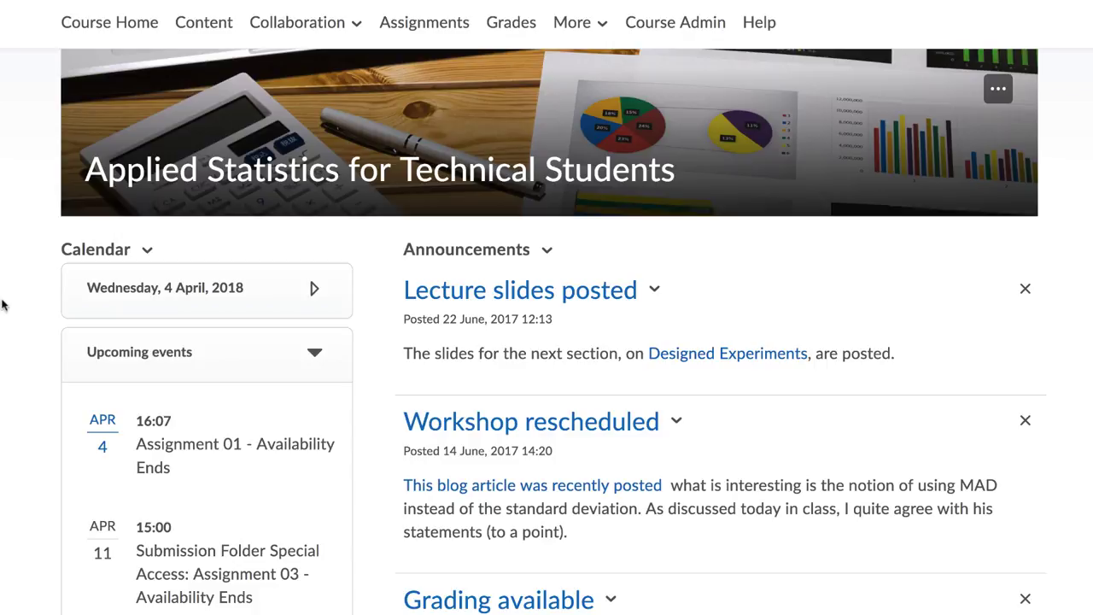
Open Assignment 03 from Course Admin > Assignments and scroll to its submissions table.
left_click(652, 23)
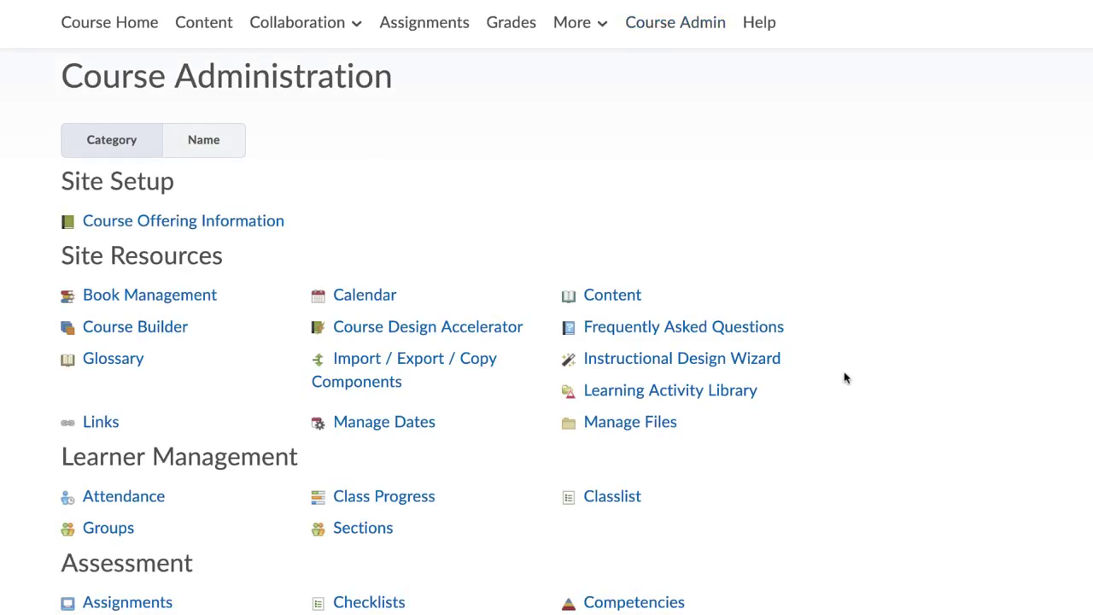
scroll(845, 379, "down", 5)
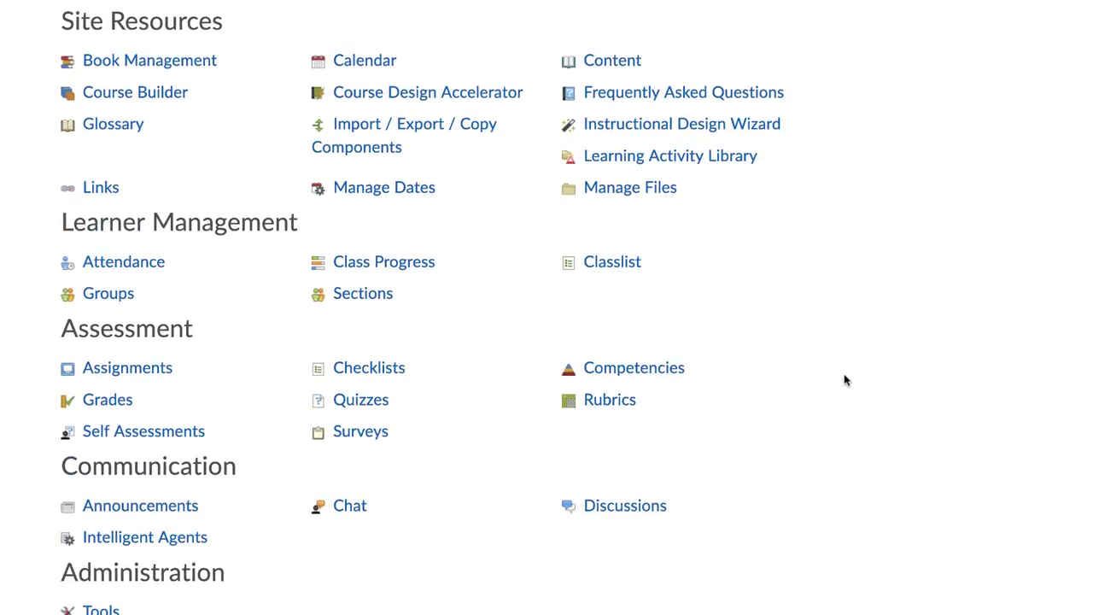
left_click(167, 367)
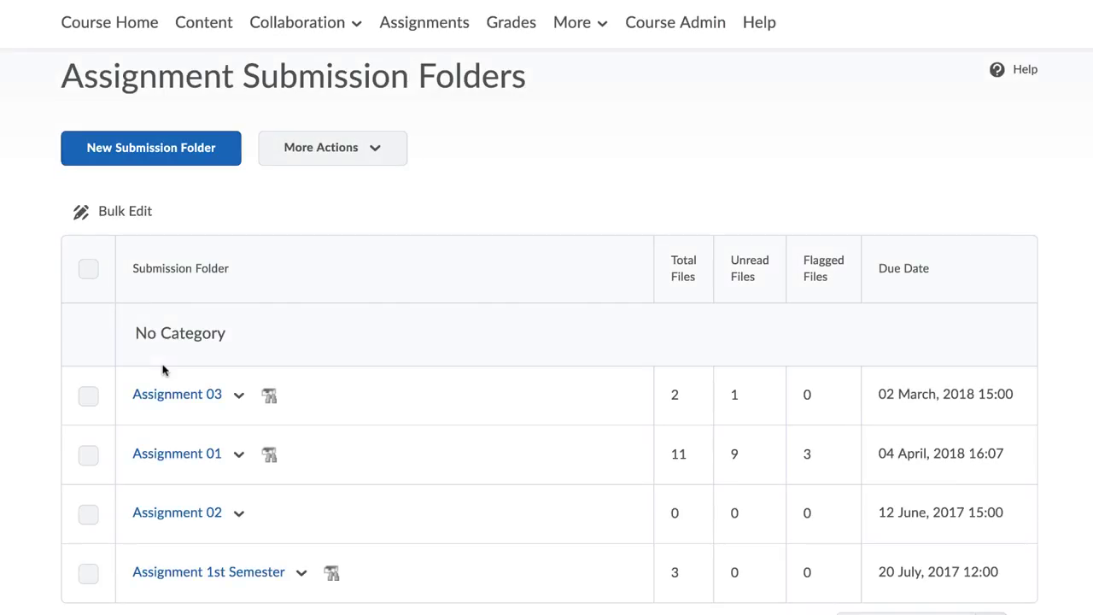
left_click(165, 394)
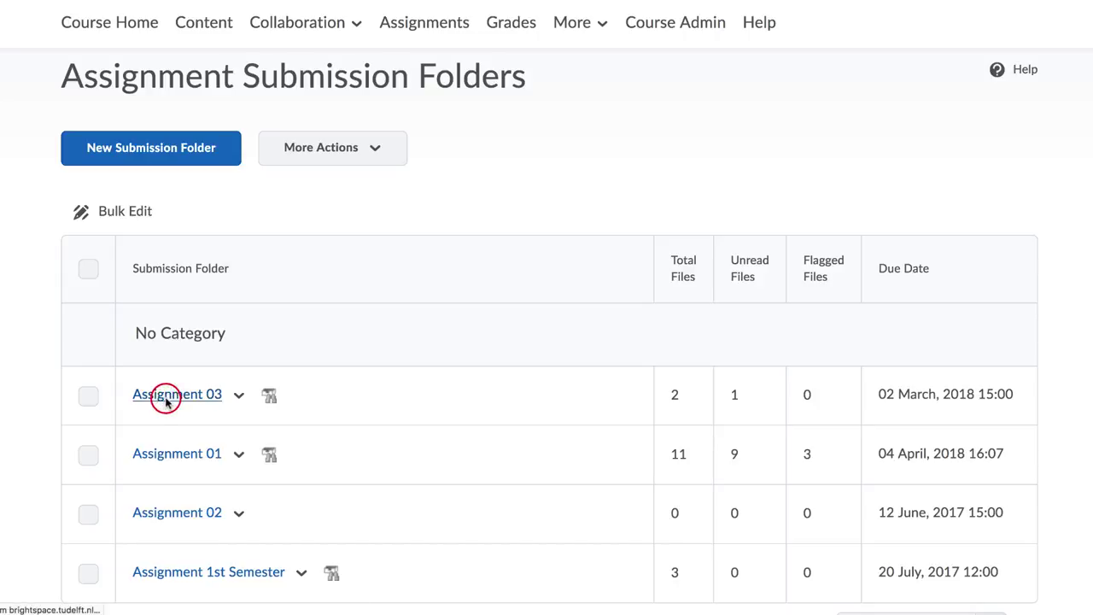
scroll(165, 403, "down", 7)
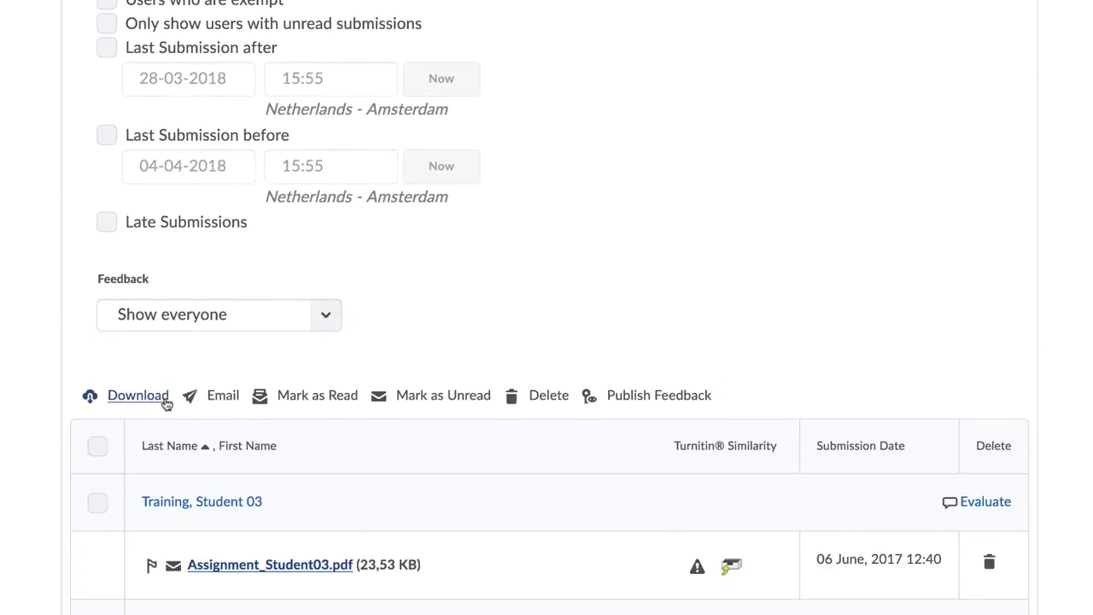
scroll(165, 402, "down", 1)
scroll(166, 403, "down", 1)
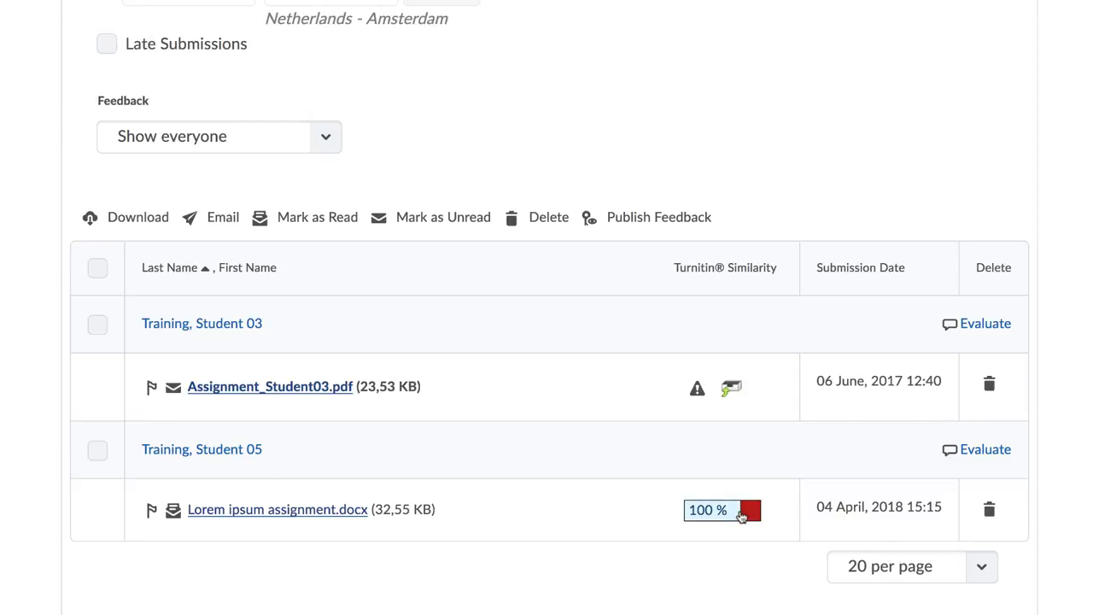
Add a Commonly Confused QuickMark to the paper's opening paragraph, then view the empty Rubric panel.
left_click(741, 512)
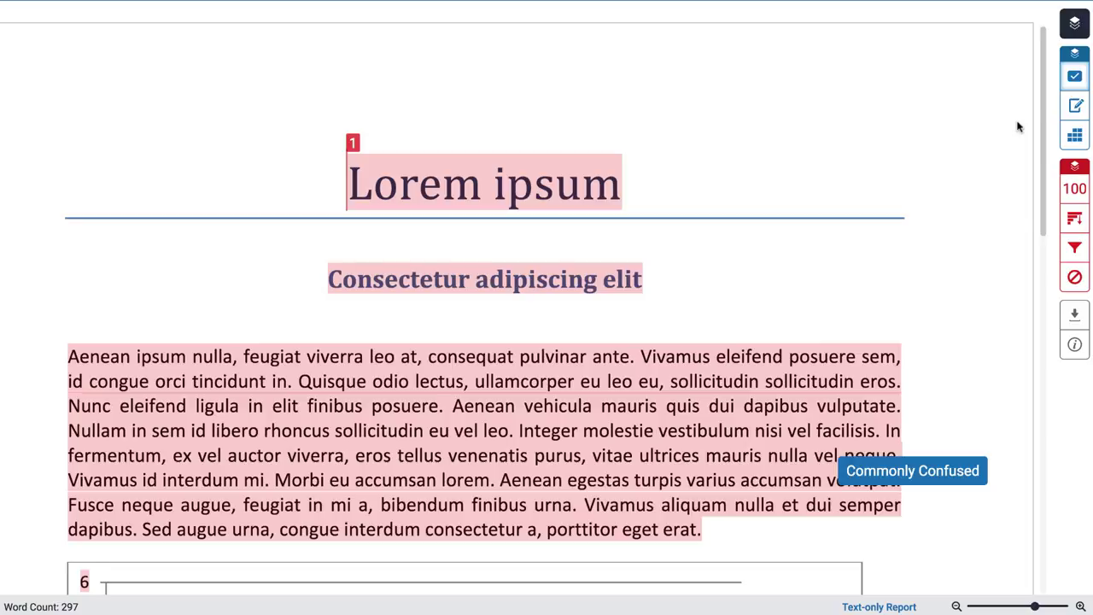
left_click(1074, 78)
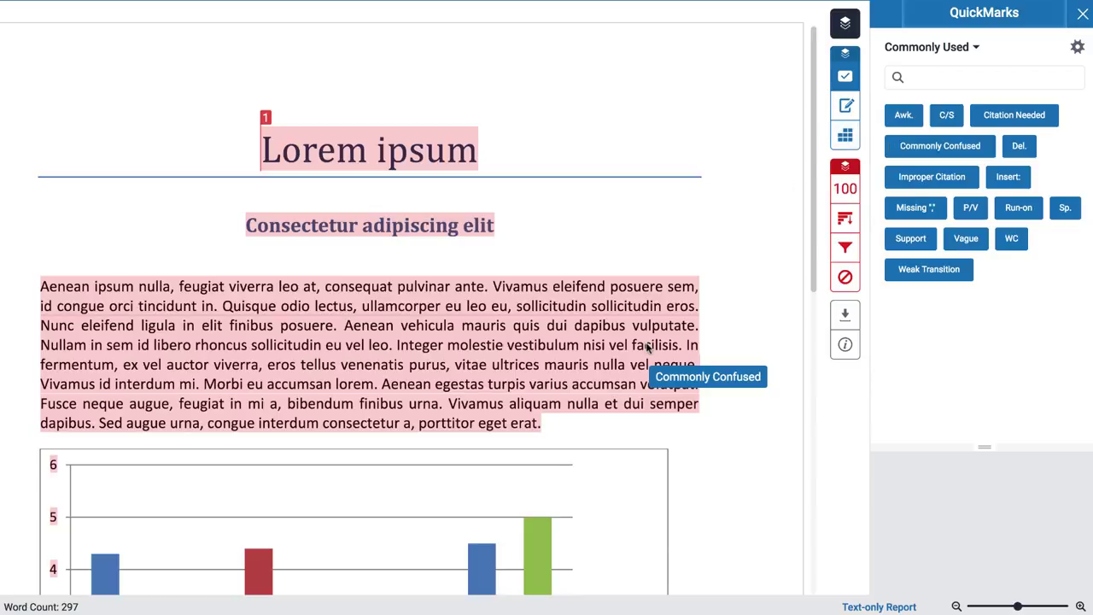
left_click(583, 349)
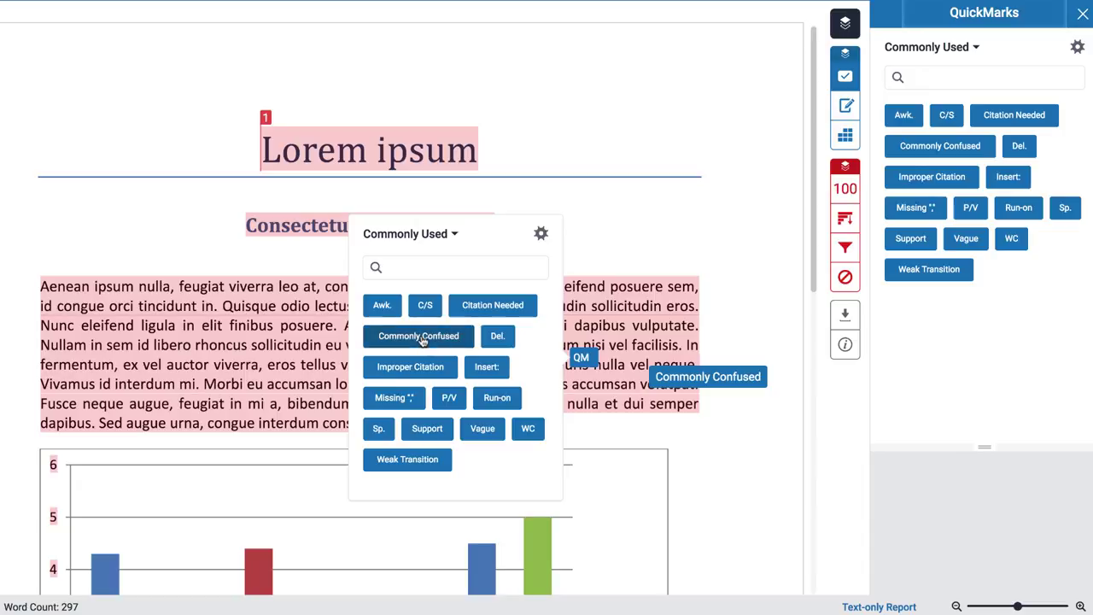
left_click(421, 337)
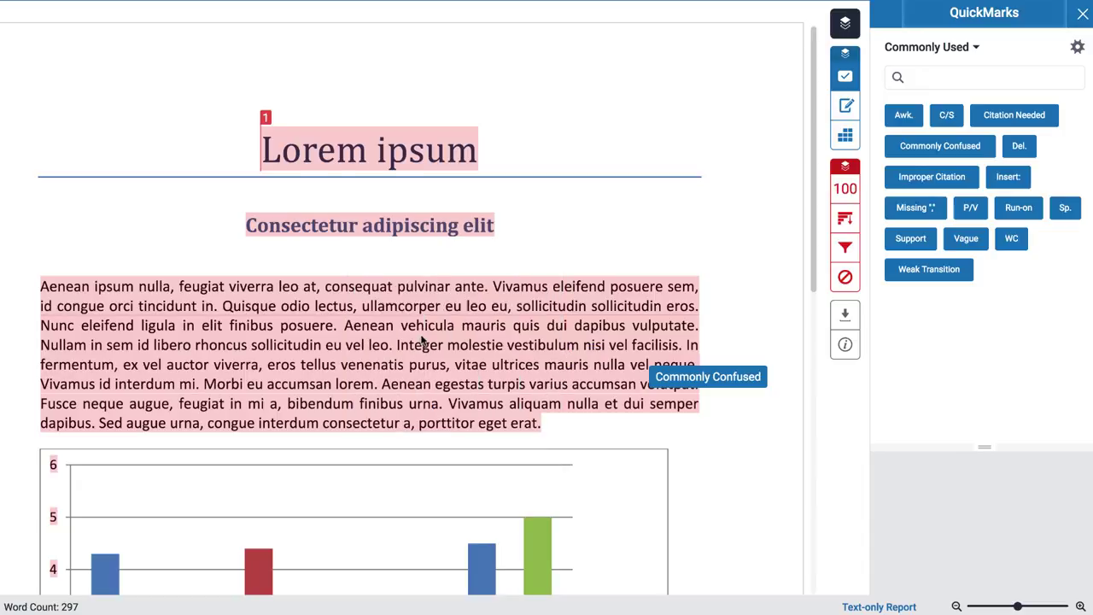
left_click(747, 416)
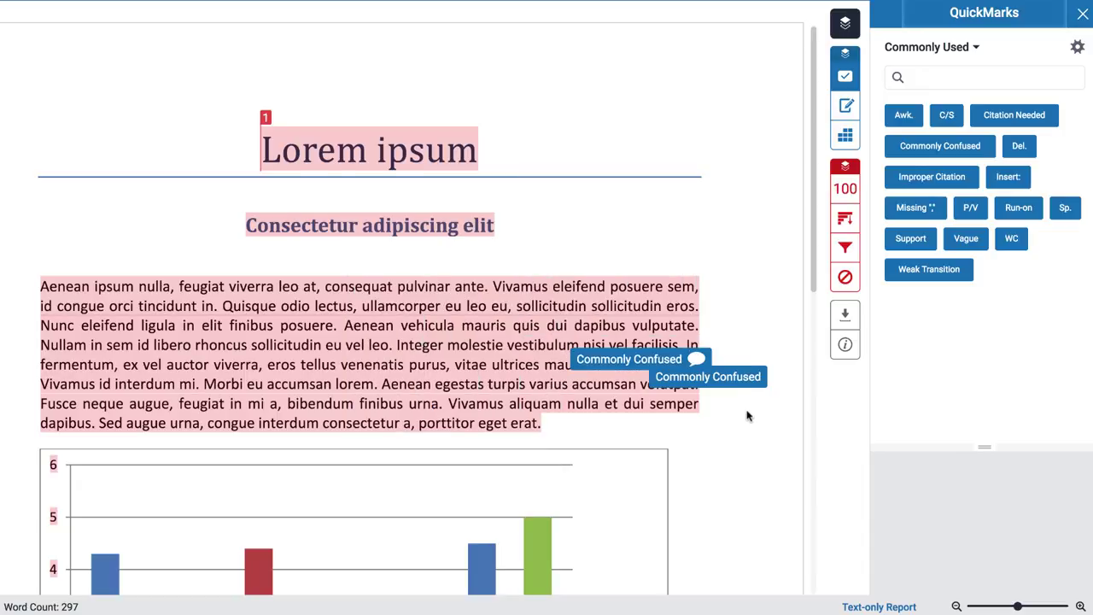
scroll(747, 416, "down", 8)
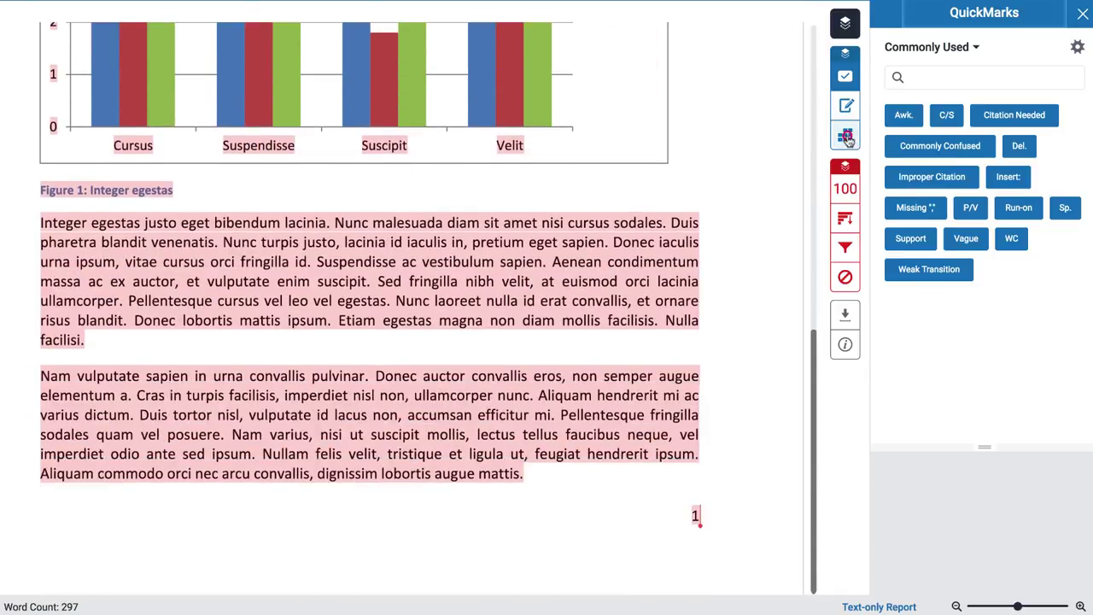
left_click(845, 137)
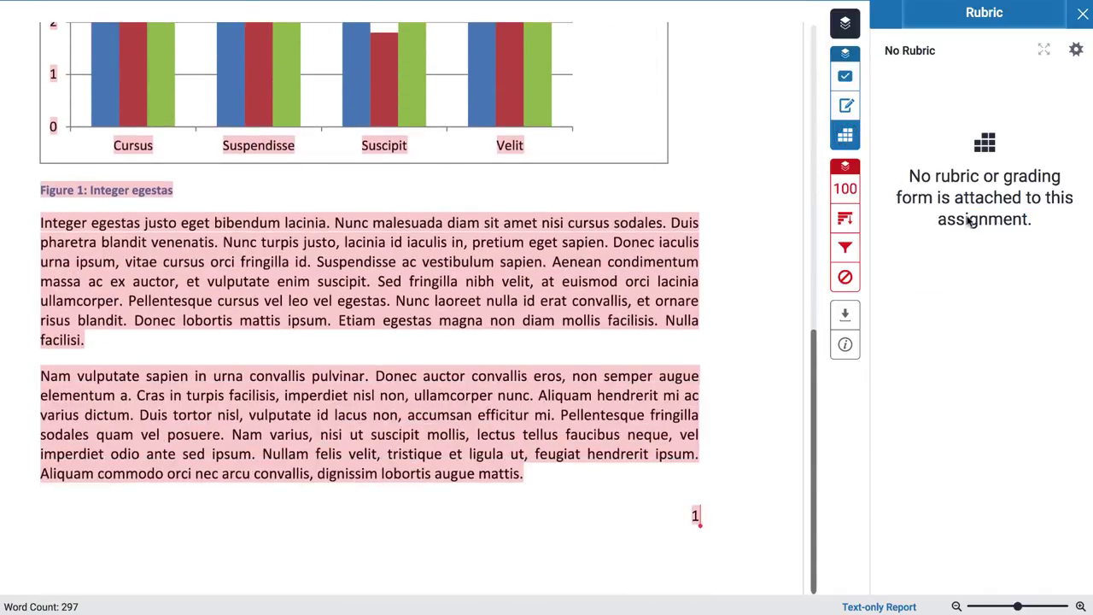
Create a new blank rubric from the Rubric Manager's action menu.
left_click(1076, 49)
left_click(36, 25)
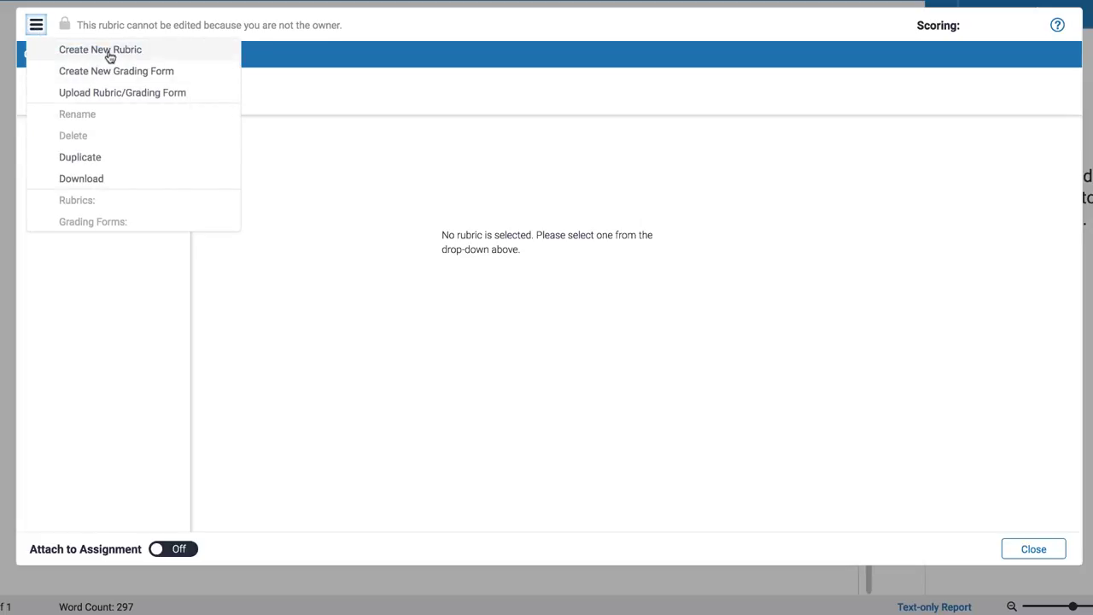
left_click(109, 51)
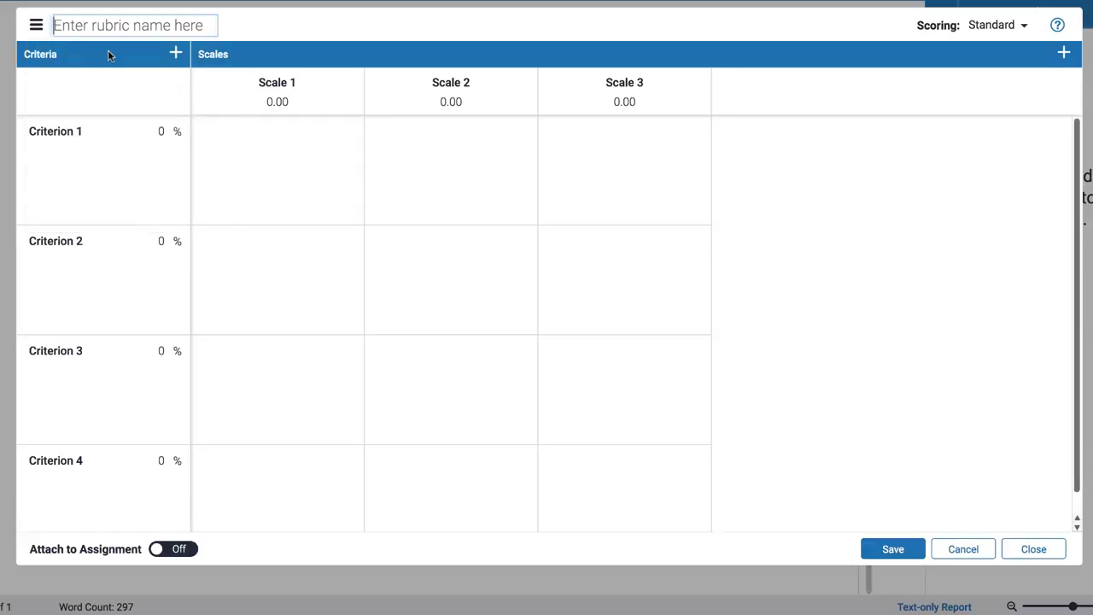